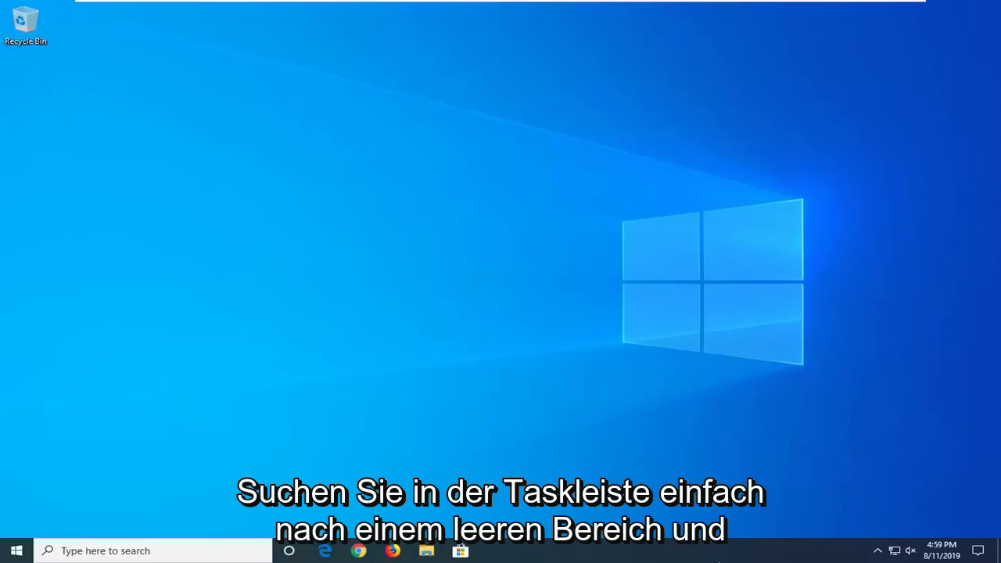
Open the Services console from the services list in Task Manager.
right_click(708, 557)
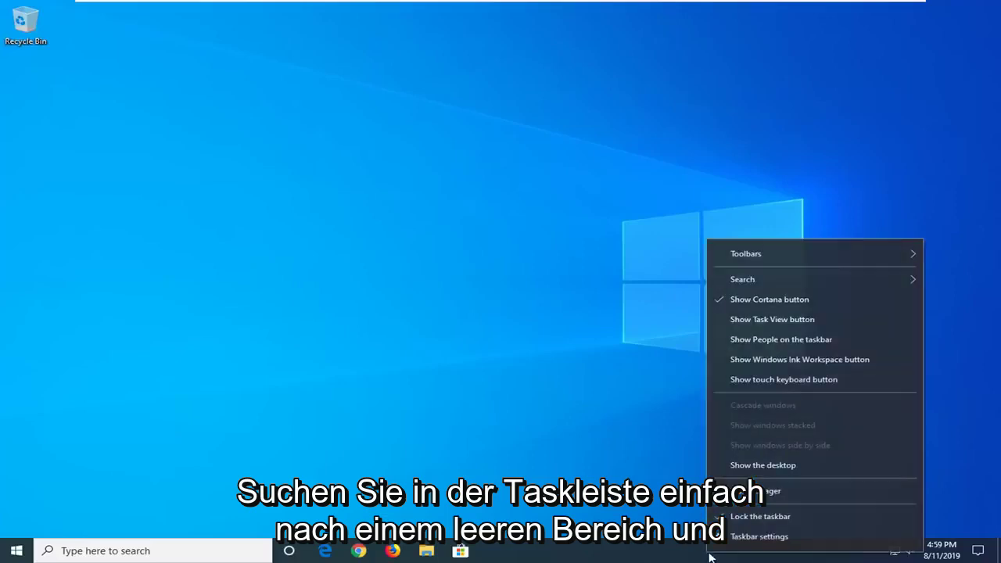
left_click(744, 490)
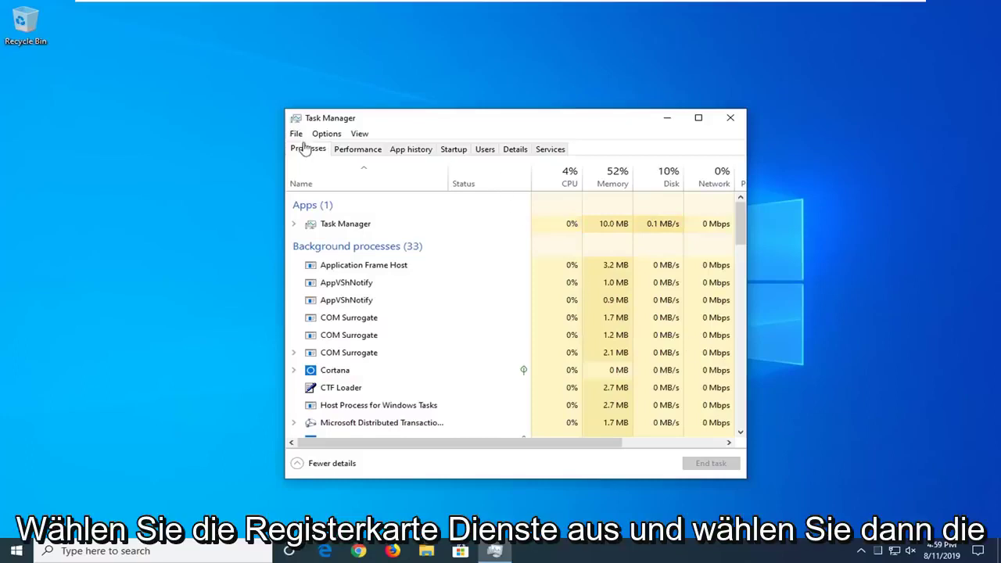
left_click(549, 149)
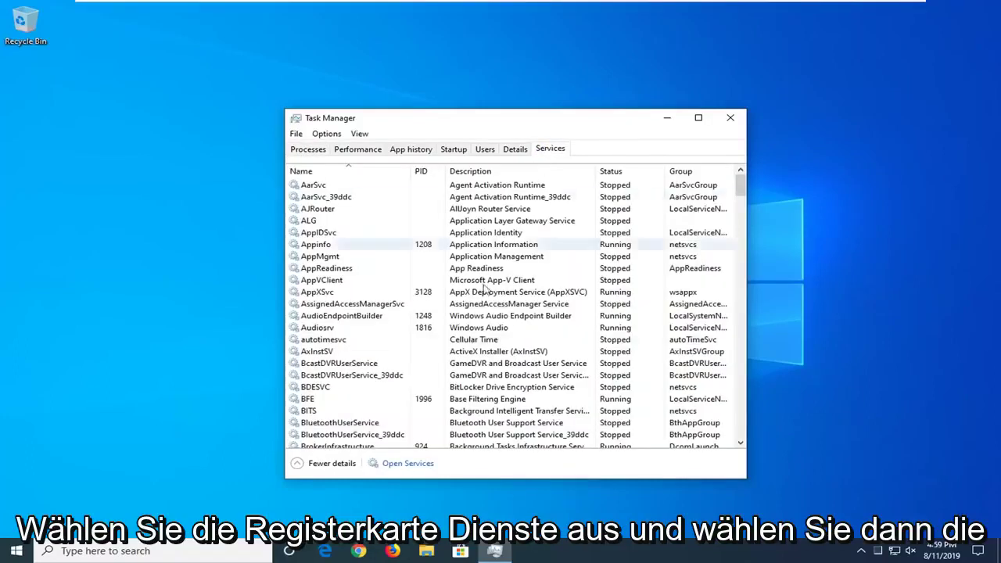
left_click(406, 467)
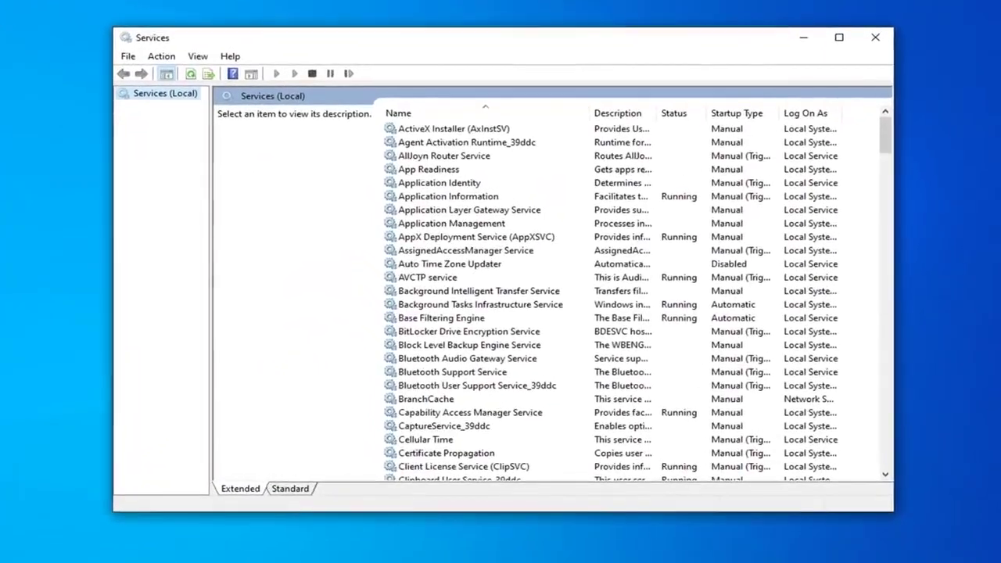
Find the Windows Search service in the local services list and open its properties.
scroll(481, 350, "down", 20)
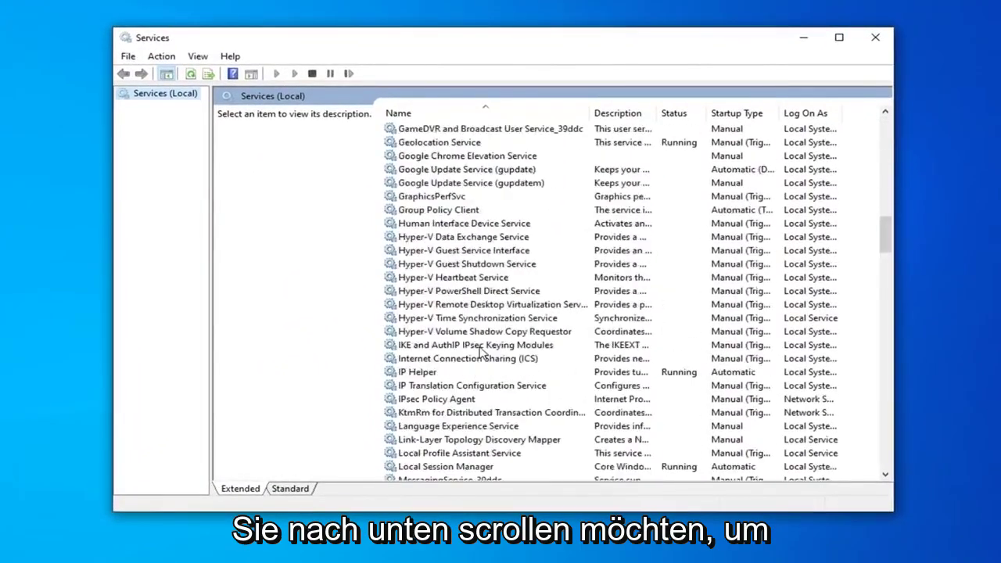
scroll(480, 351, "down", 20)
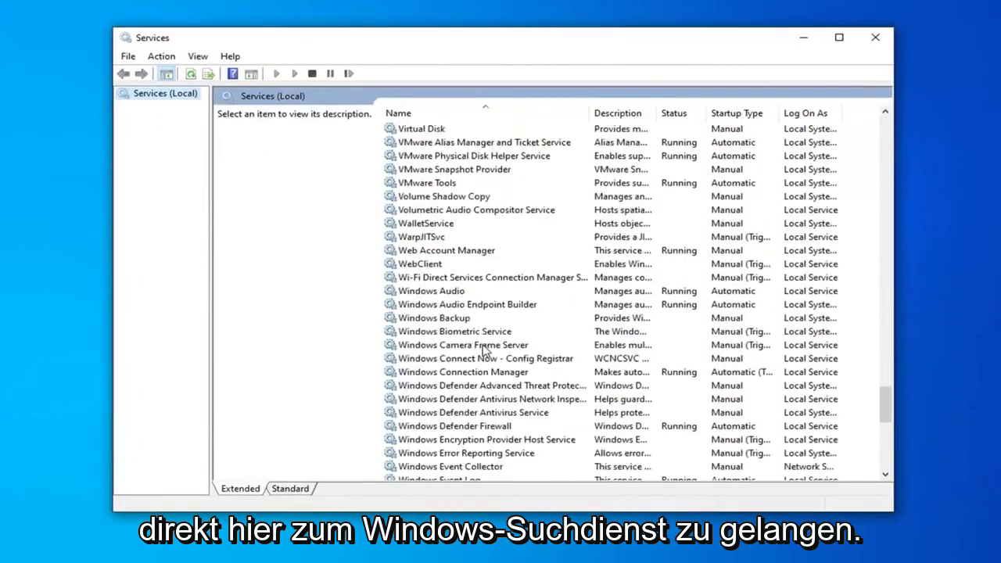
scroll(479, 373, "down", 5)
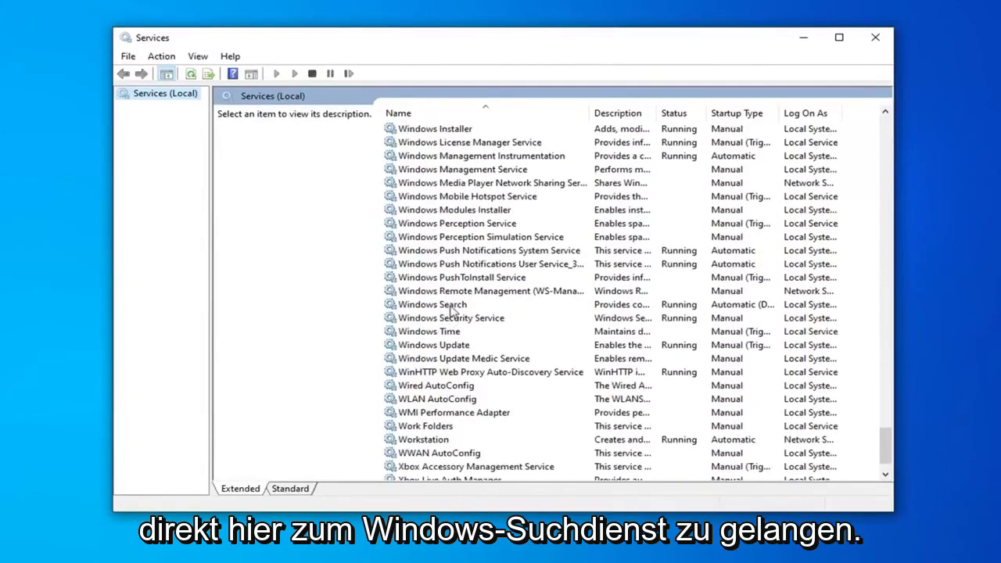
left_click(447, 305)
double_click(447, 306)
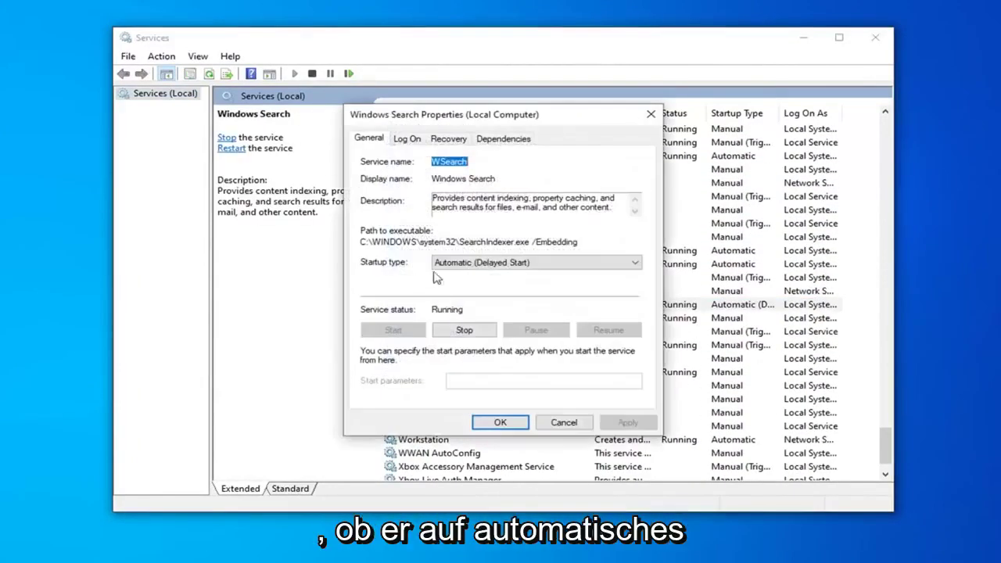
Set the Windows Search startup type to Automatic (Delayed Start), apply the change, and close the service windows and Task Manager.
left_click(485, 266)
left_click(463, 283)
left_click(473, 263)
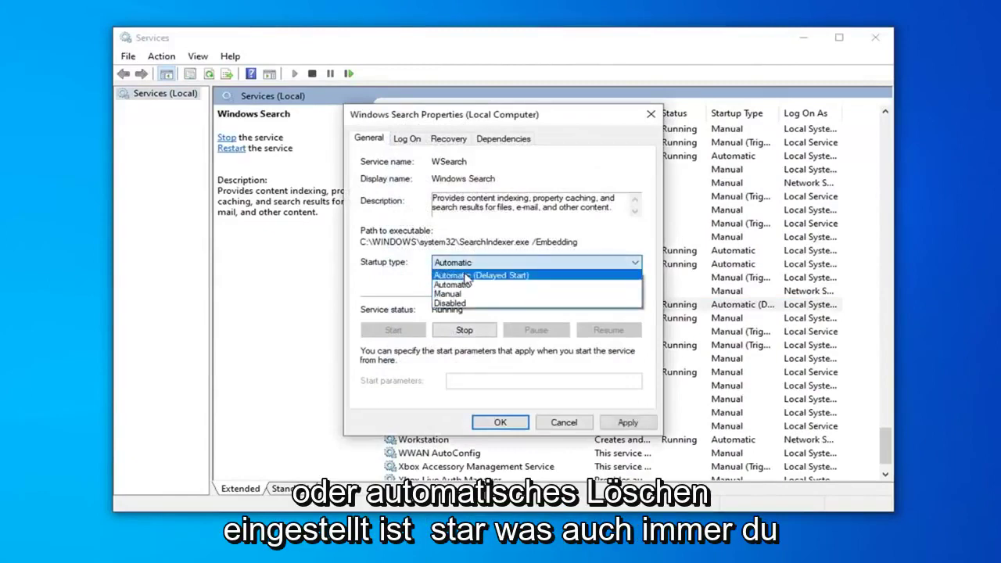
left_click(473, 273)
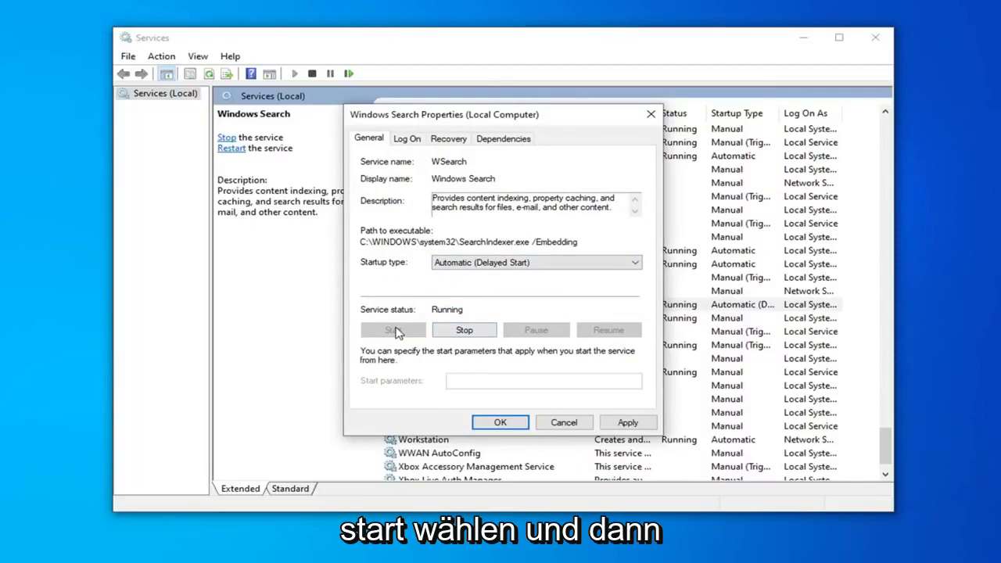
left_click(627, 422)
left_click(500, 422)
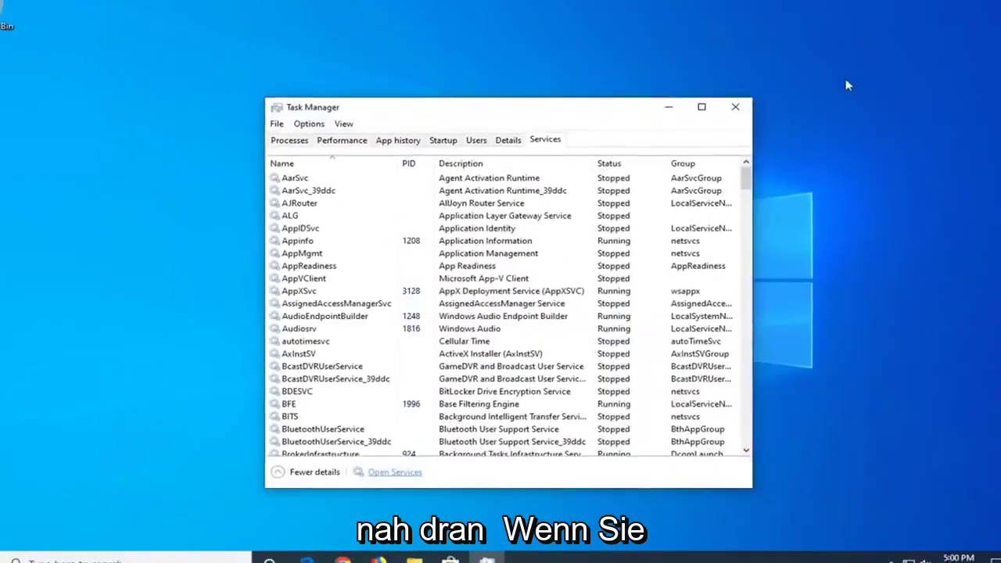
left_click(730, 117)
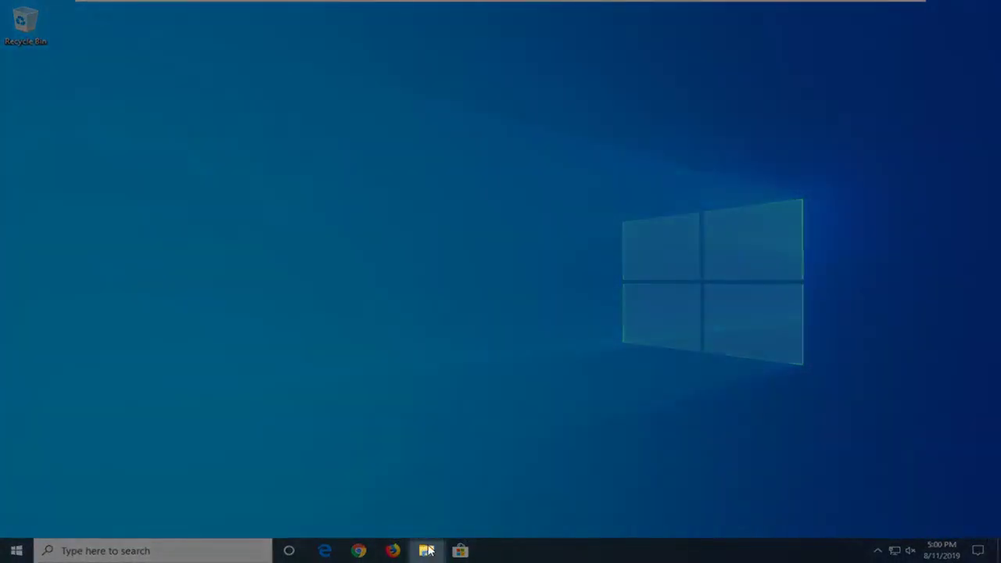
Open File Explorer and go to the Control Panel through the address bar.
left_click(429, 552)
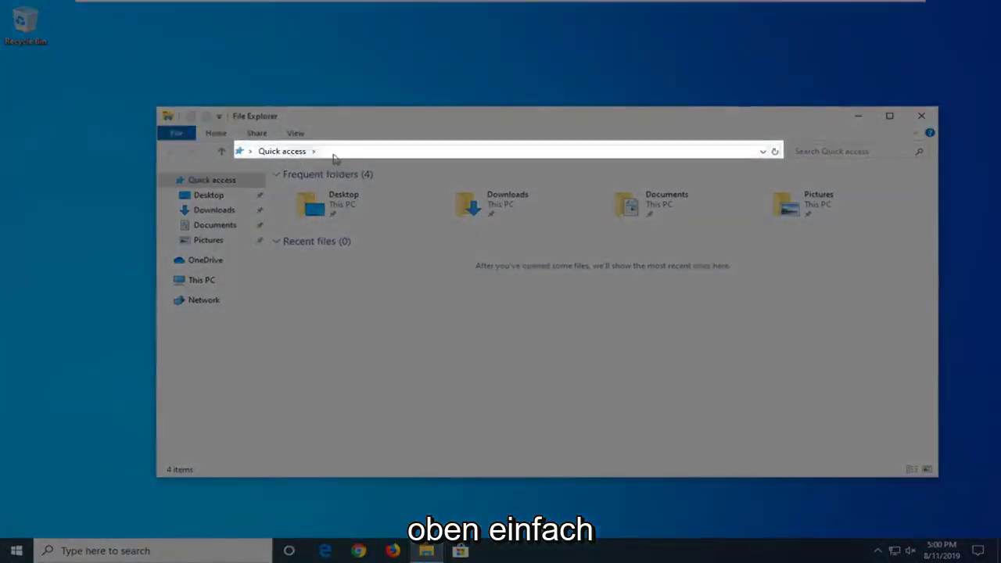
left_click(334, 155)
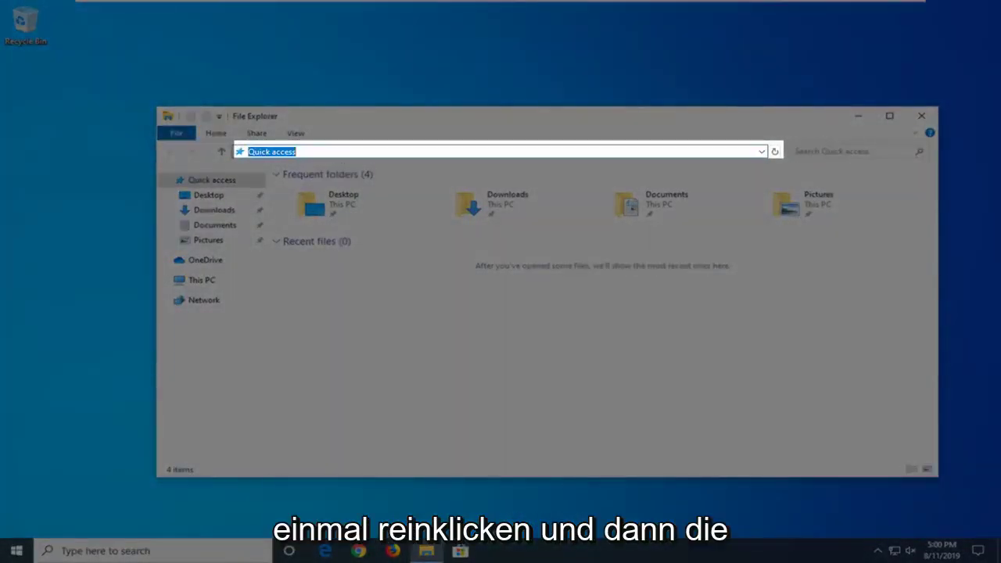
key("BackSpace")
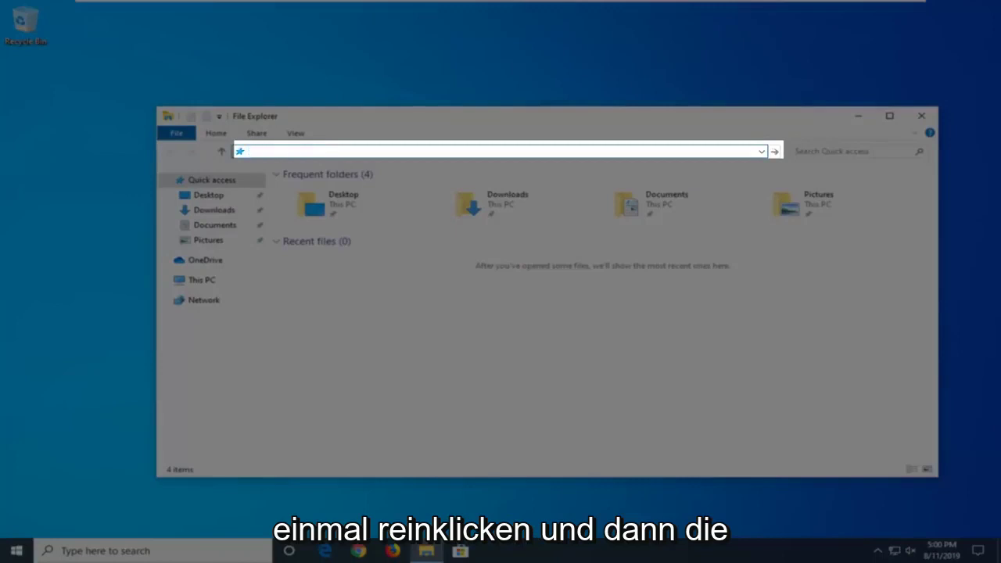
type("Co")
key("BackSpace")
type("nt")
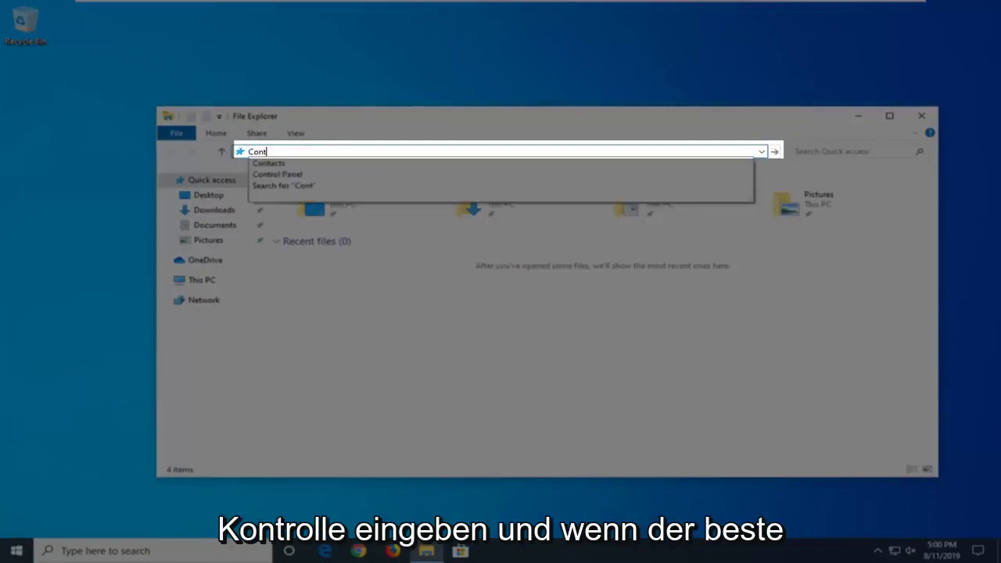
type("rol")
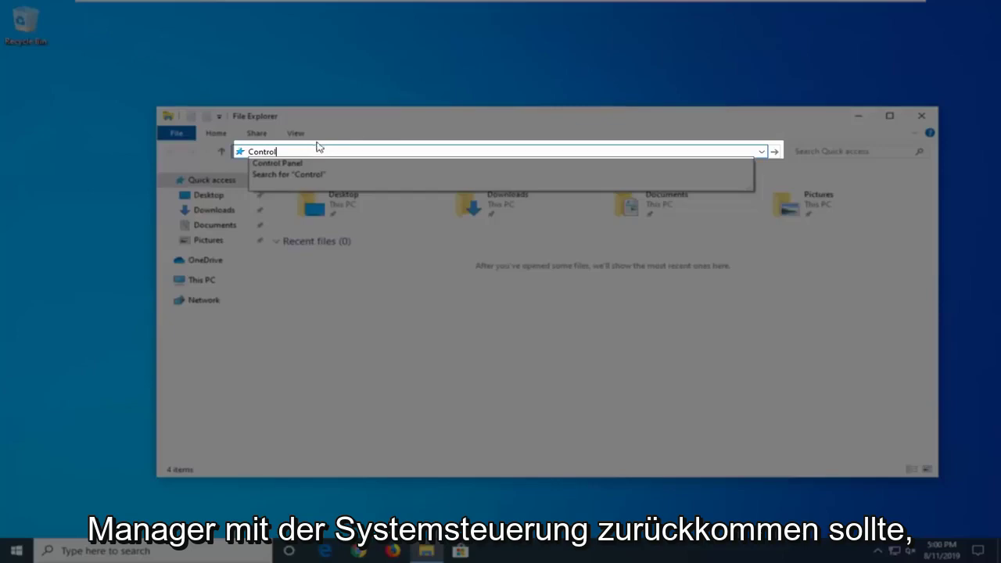
left_click(281, 164)
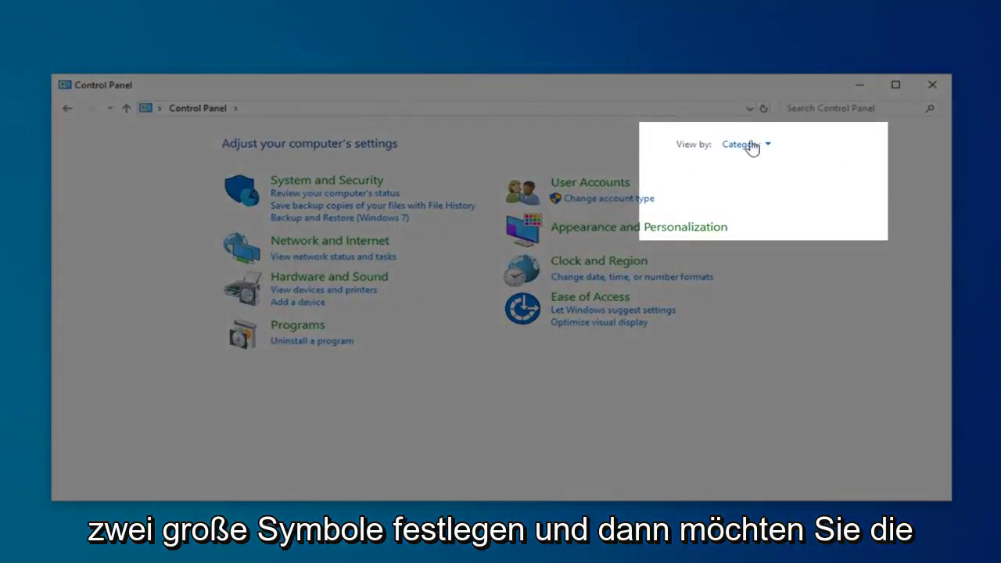
Show the Control Panel items as large icons and open Indexing Options.
left_click(744, 146)
left_click(764, 184)
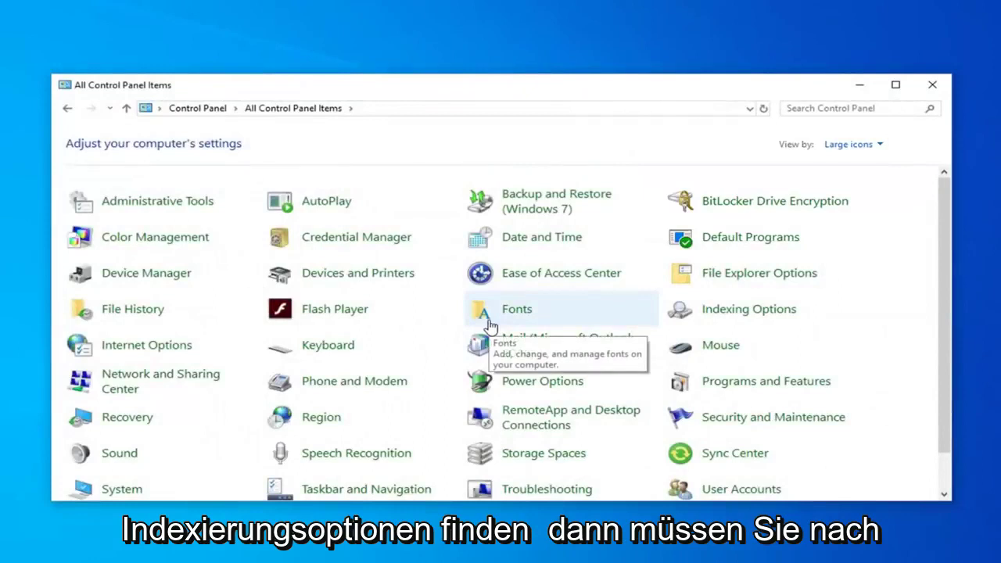
left_click(751, 313)
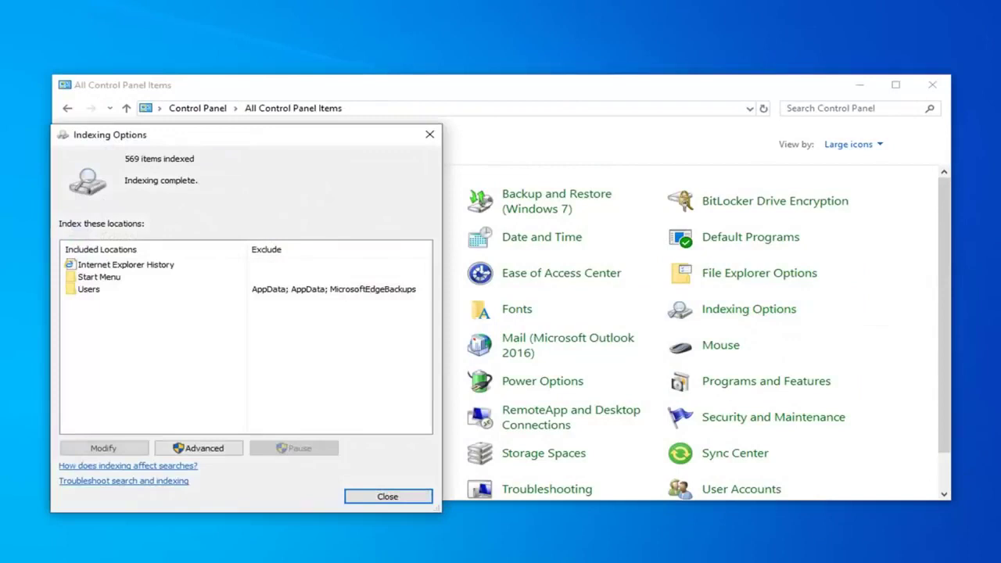
Delete and rebuild the search index from the advanced indexing options, then close Indexing Options and the Control Panel.
left_click_drag(290, 145, 433, 97)
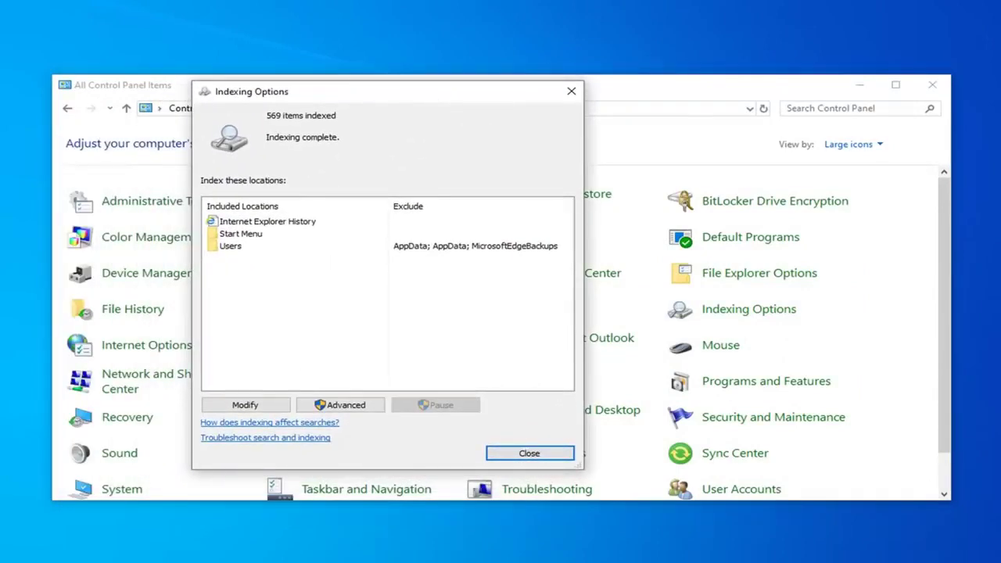
left_click(342, 405)
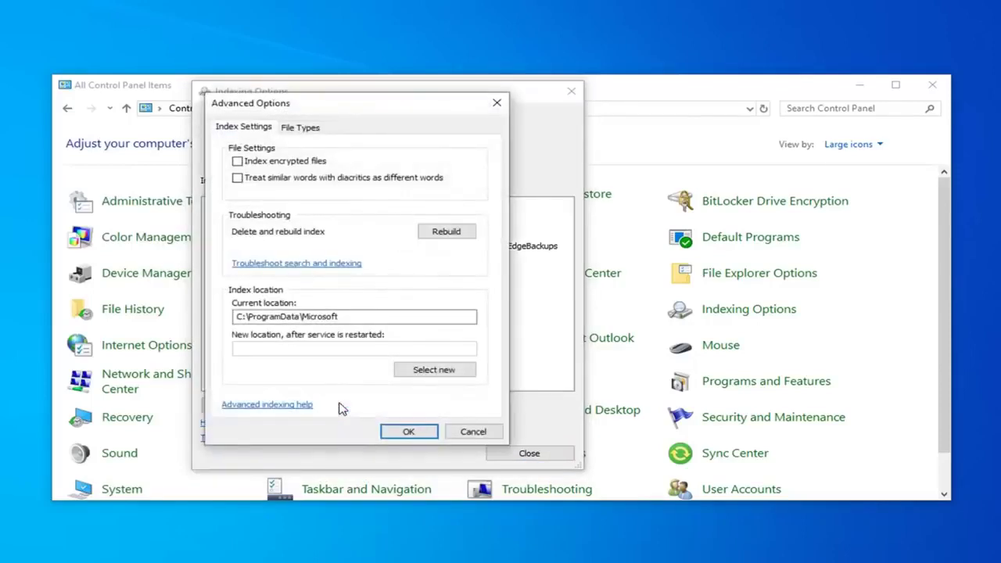
left_click(447, 232)
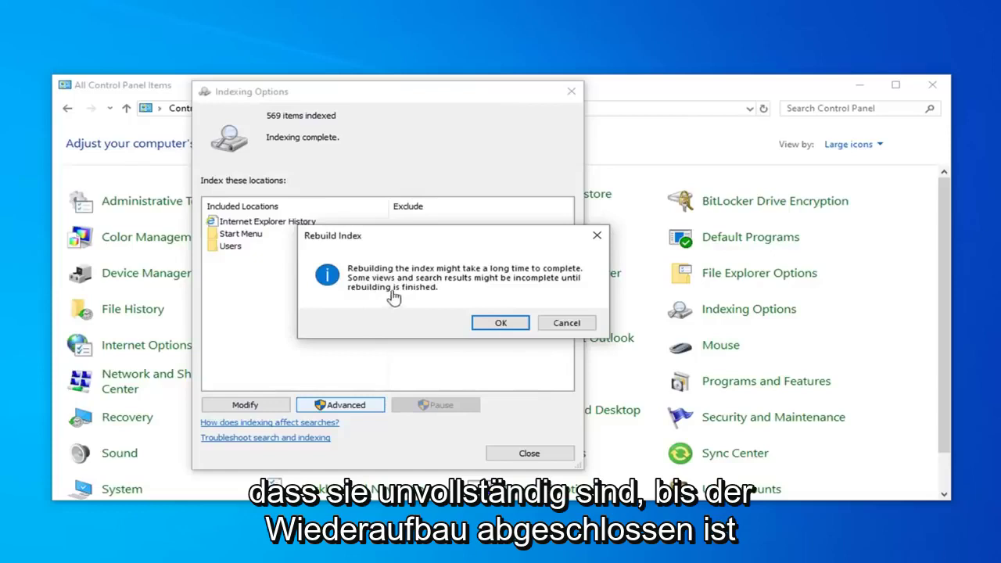
left_click(498, 322)
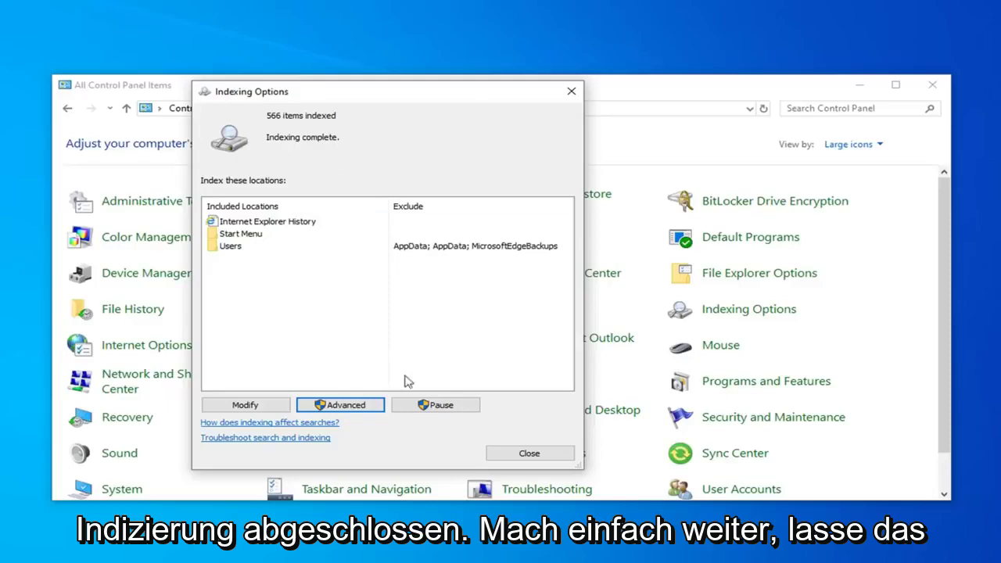
left_click(512, 456)
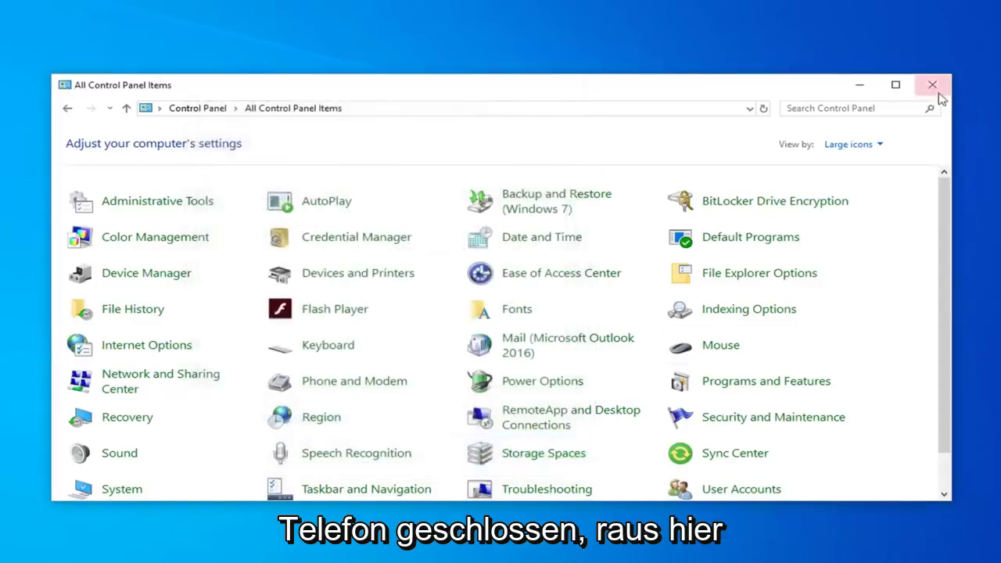
left_click(933, 85)
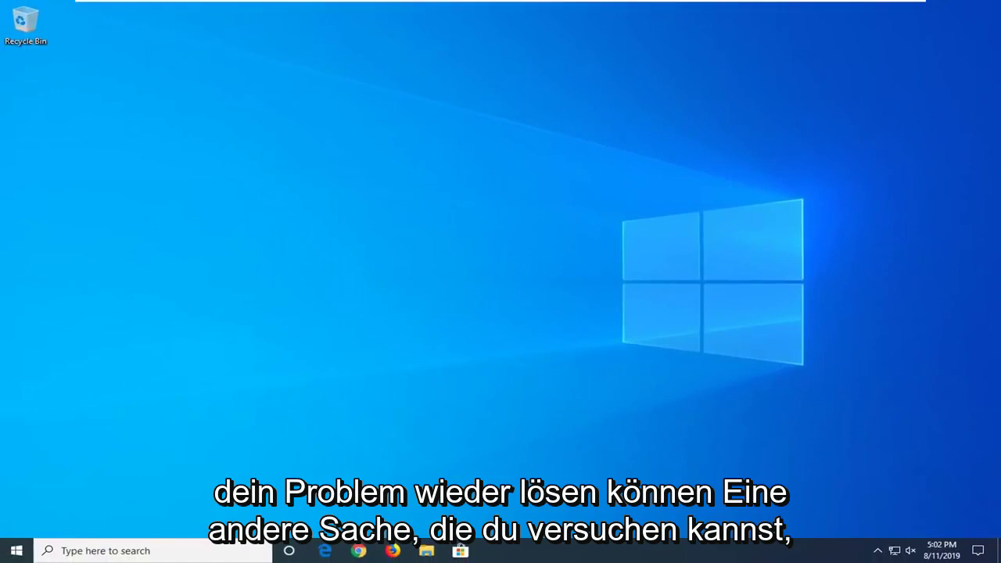
Start Windows PowerShell as administrator, allow it to make changes, and move its window towards the middle of the desktop.
right_click(11, 553)
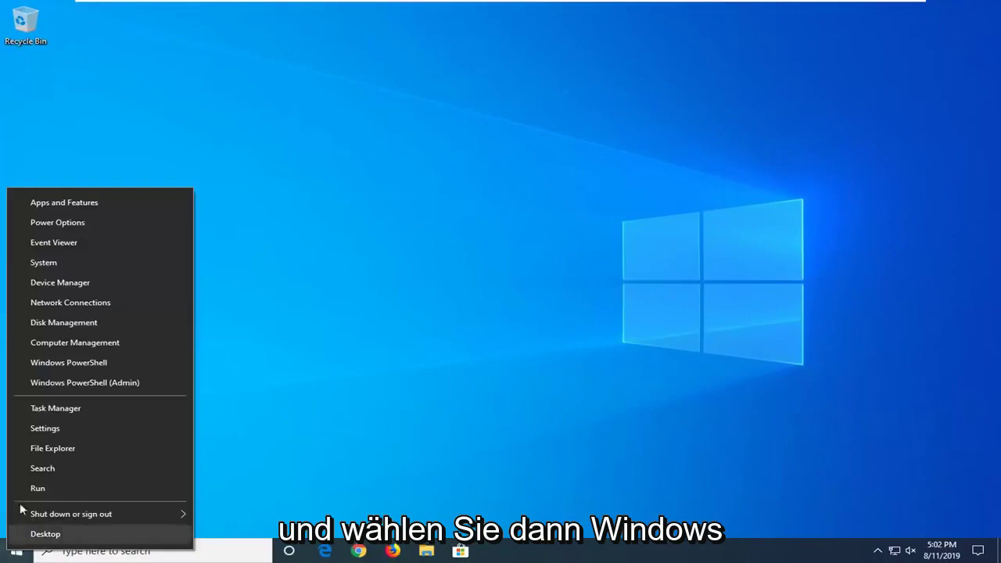
left_click(123, 384)
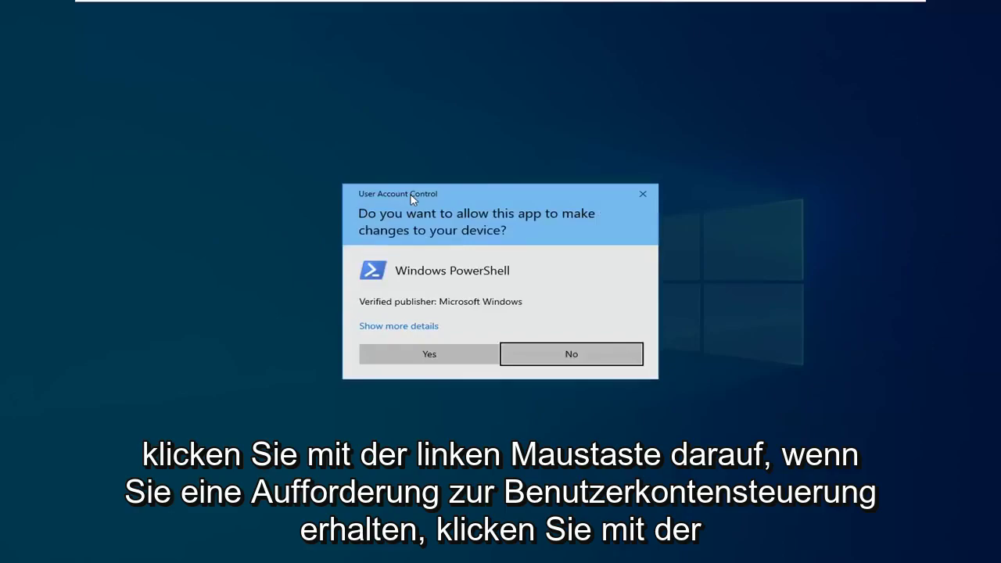
left_click(404, 355)
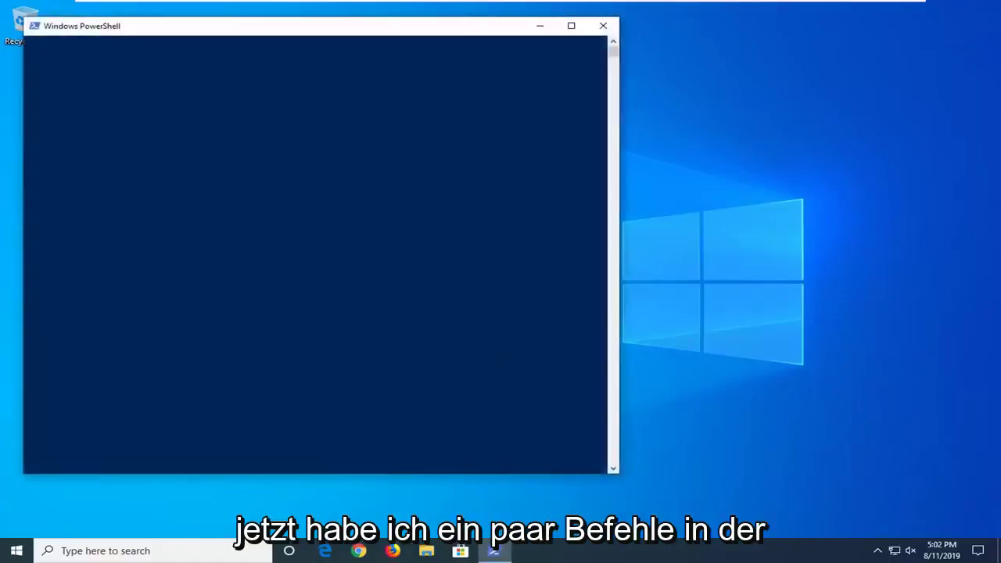
left_click_drag(321, 27, 471, 55)
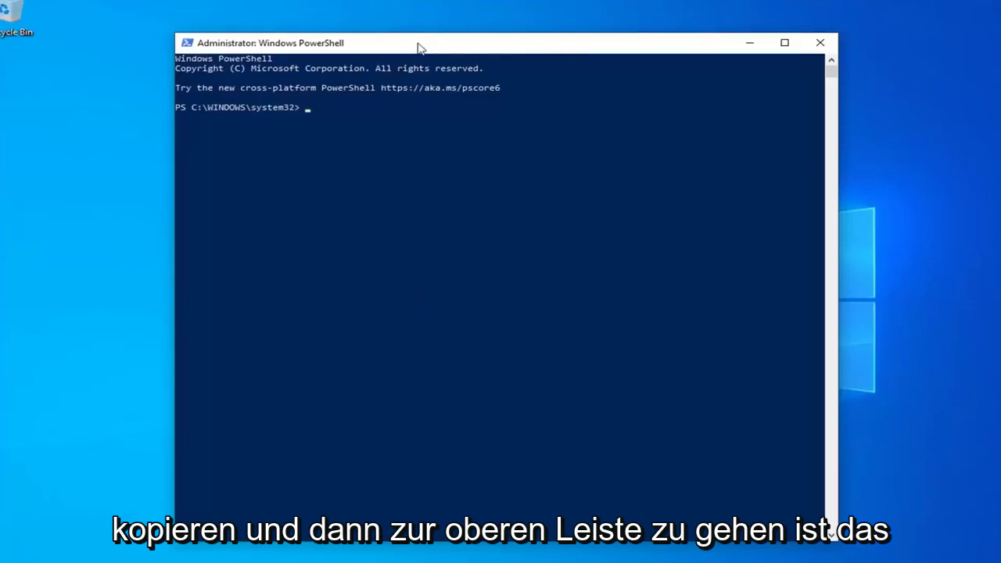
Paste and run the copied command PowerShell -ExecutionPolicy Unrestricted.
right_click(549, 47)
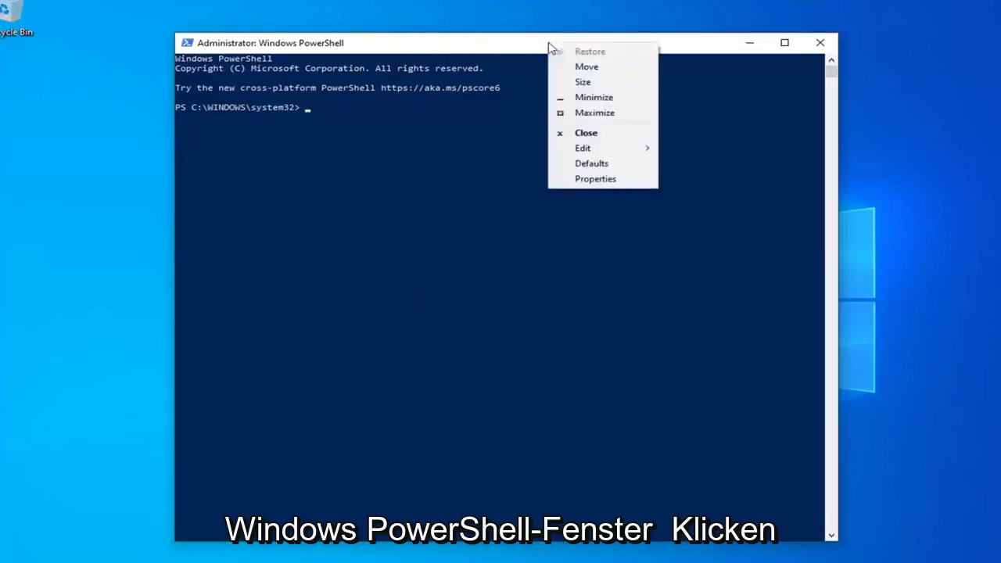
left_click(598, 149)
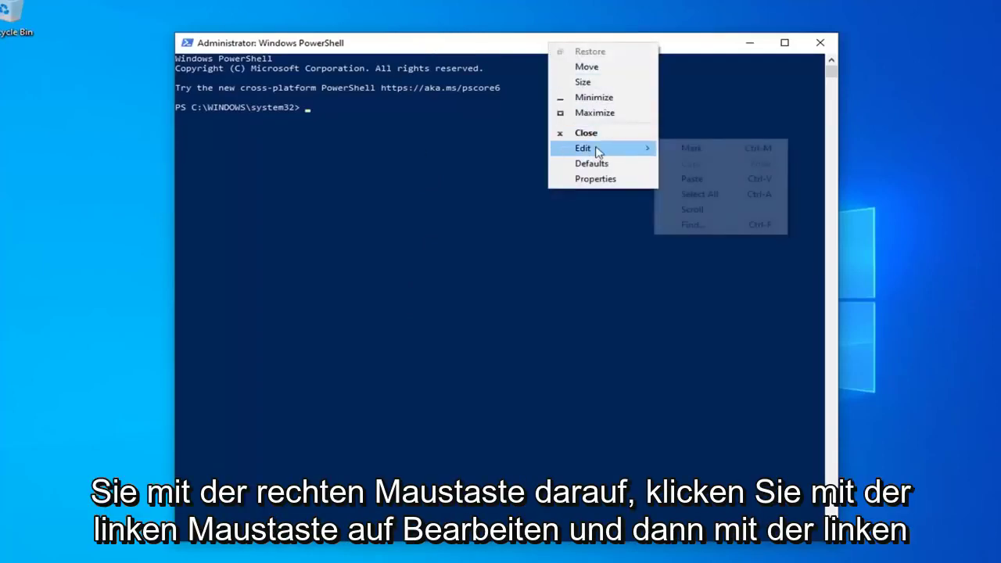
left_click(682, 179)
key("Return")
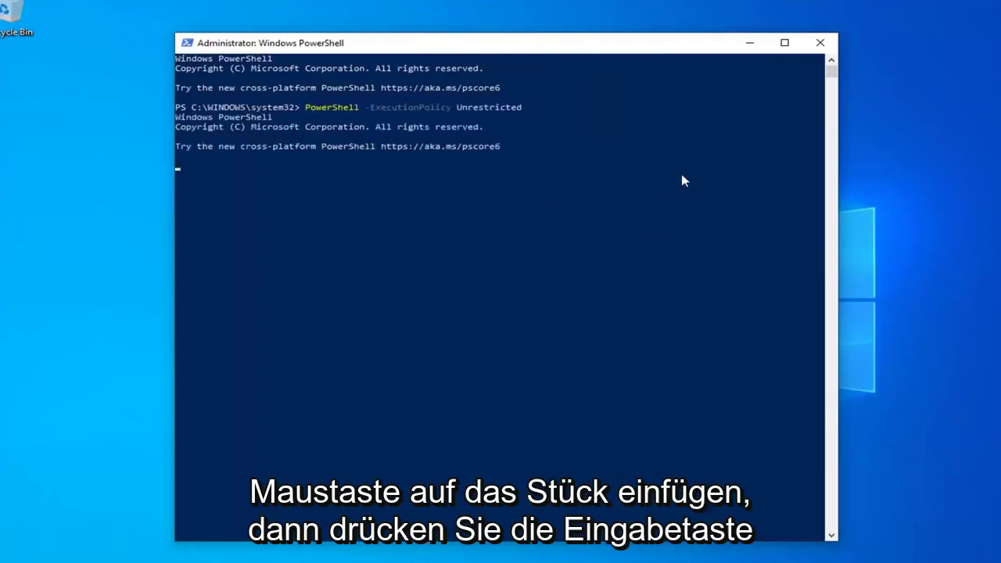
Paste and run Get-AppXPackage -AllUsers |Where-Object {$_.InstallLocation -like "*SystemApps*"} | Foreach {Add-AppxPackage -DisableDevelopmentMode -Register "$($_.InstallLocation)\AppXManifest.xml"}.
right_click(436, 41)
mouse_move(470, 145)
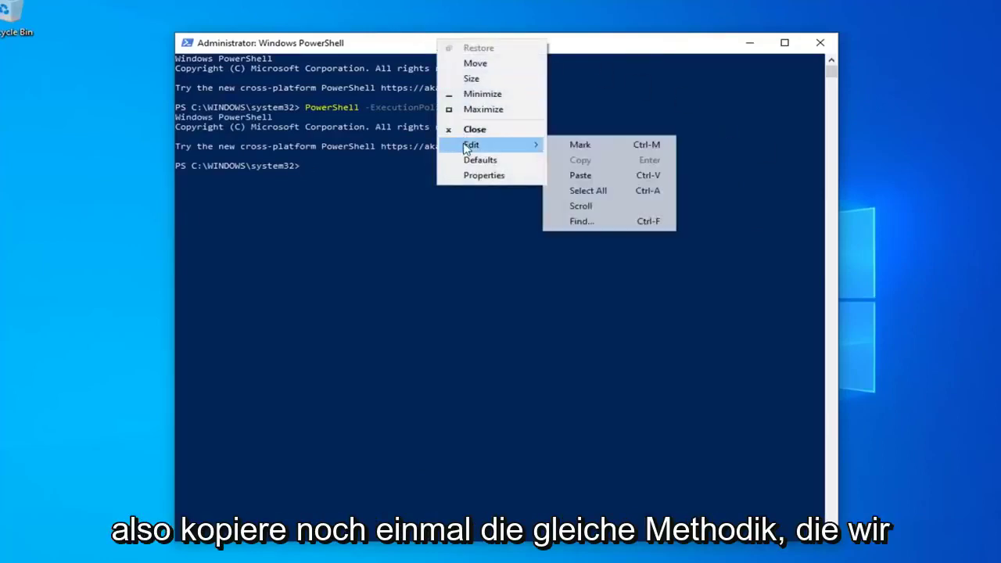
left_click(578, 176)
key("Return")
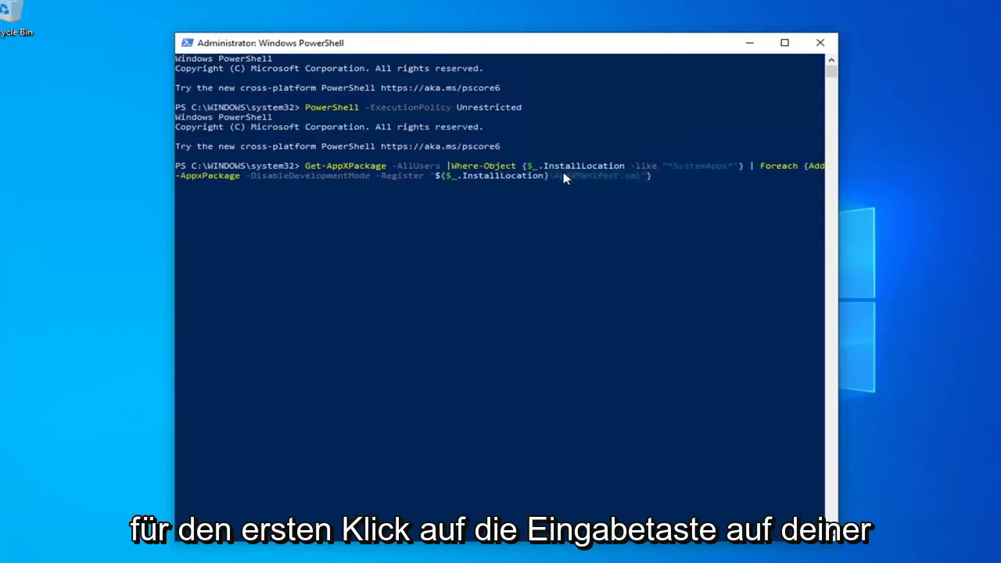
Execute the entered Get-AppXPackage command that re-registers the system apps for all users, and look through its output.
key("Return")
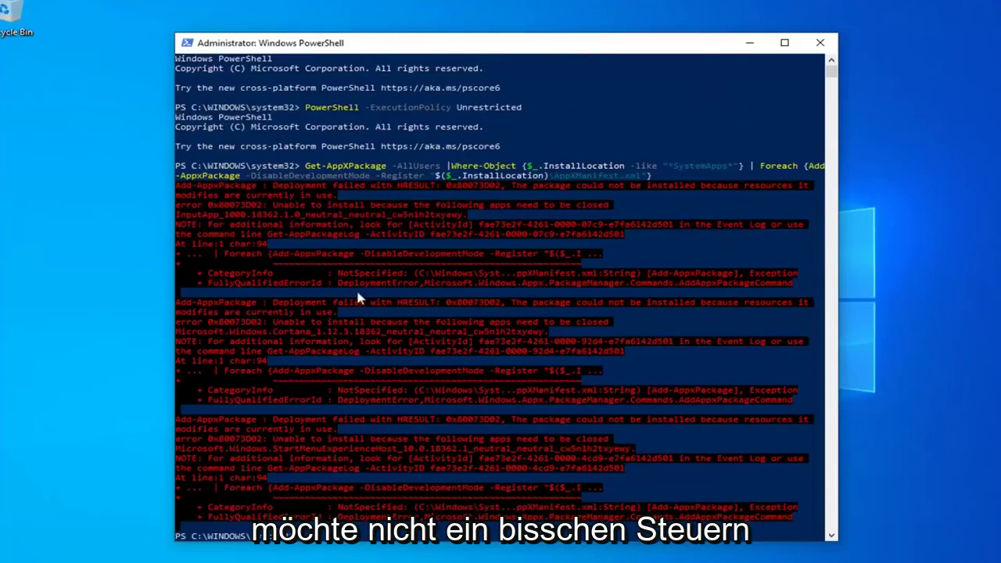
scroll(375, 307, "down", 3)
scroll(336, 187, "up", 3)
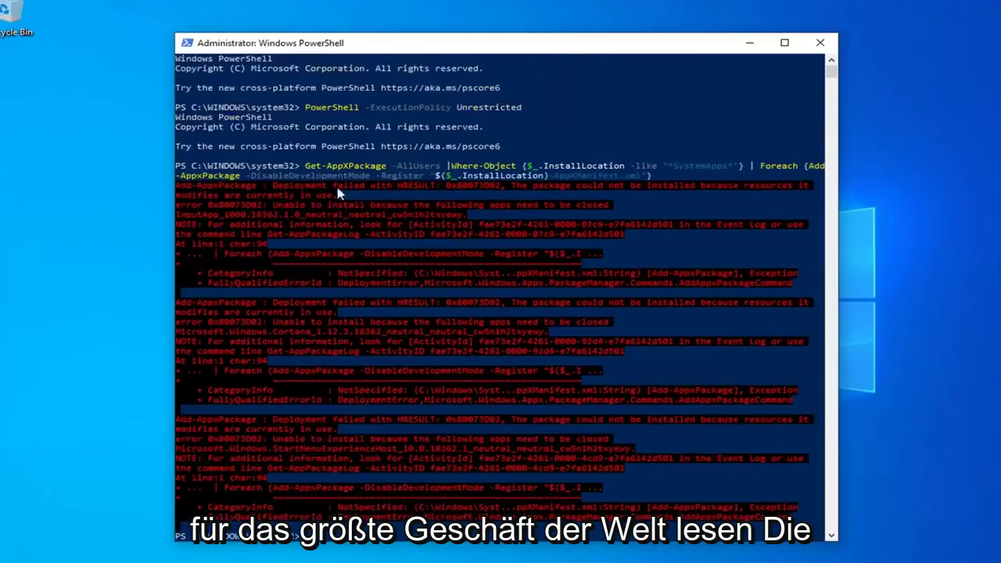
Enter and run $manifest = (Get-AppxPackage Microsoft.WindowsStore).InstallLocation + '\AppxManifest.xml' ; Add-AppxPackage -DisableDevelopmentMode -Register $manifest.
scroll(378, 180, "down", 2)
scroll(378, 180, "down", 1)
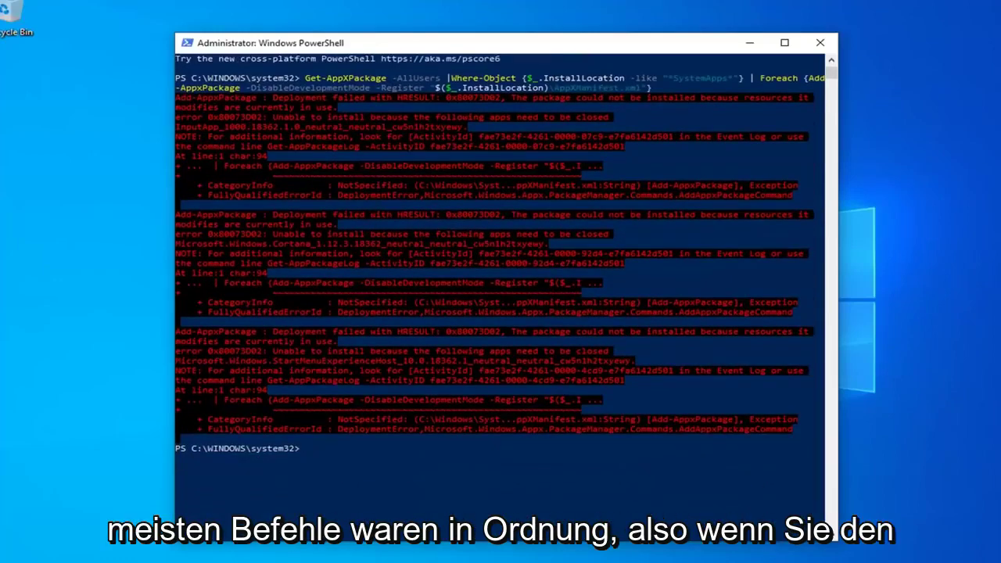
type("$manifest = (Get-AppxPackage Microsoft.WindowsStore).InstallLocation + '\\AppxManifest.xml' ; Add-AppxPackage -DisableDevelopmentMode -Register $manifest")
key("Return")
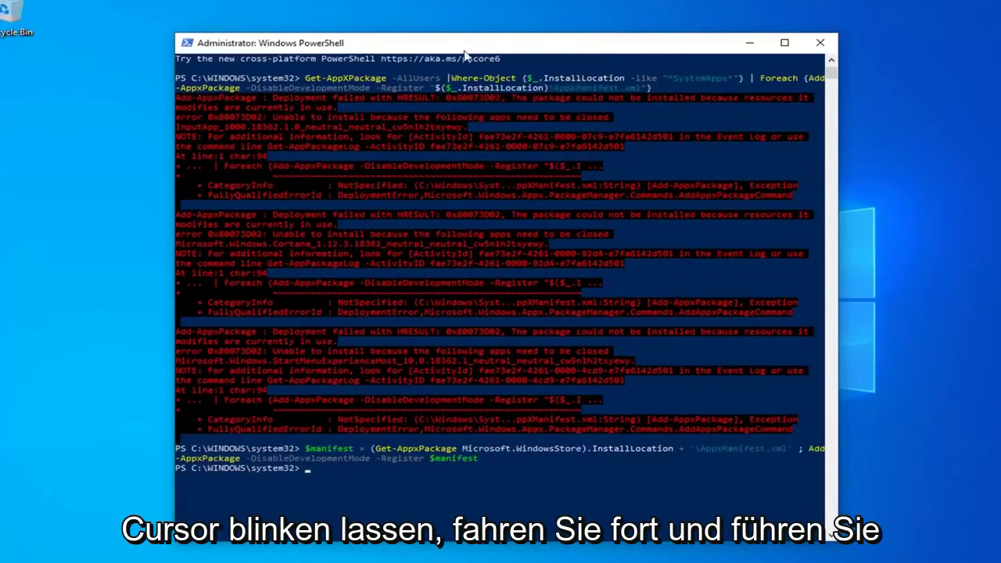
Paste and run the copied command C:\Windows\System32\ctfmon.exe, and close the PowerShell window.
right_click(483, 50)
mouse_move(518, 152)
left_click(614, 185)
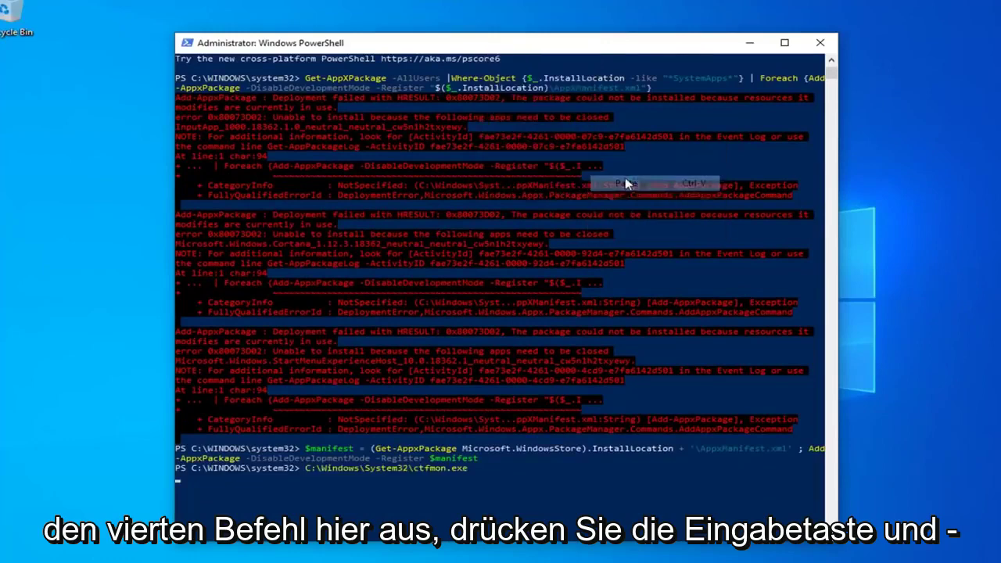
key("Return")
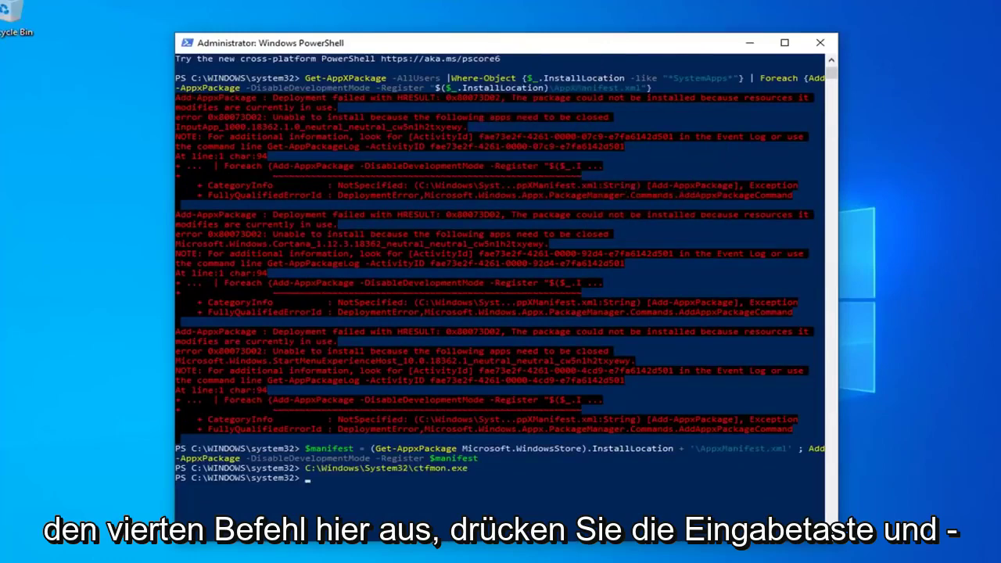
left_click(819, 43)
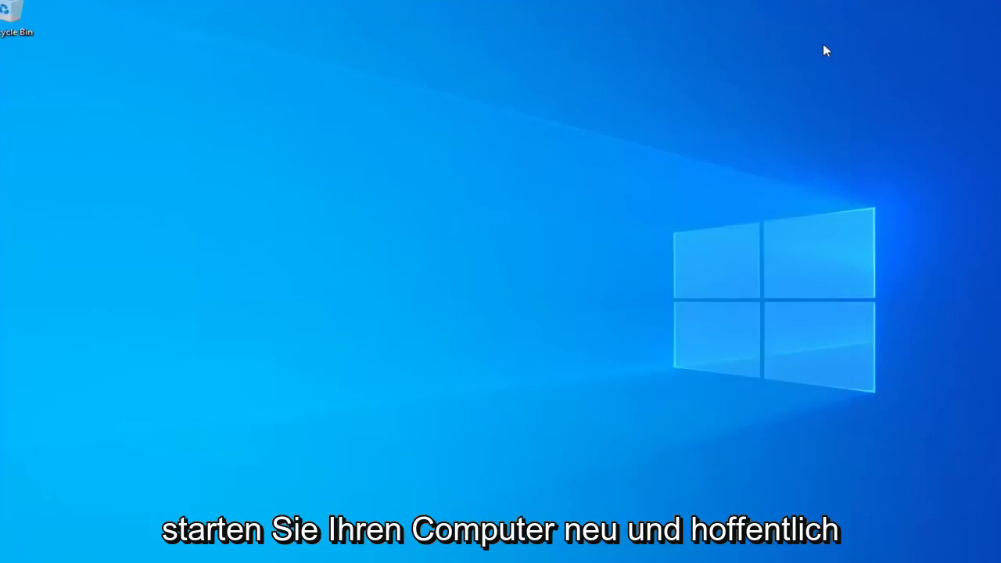